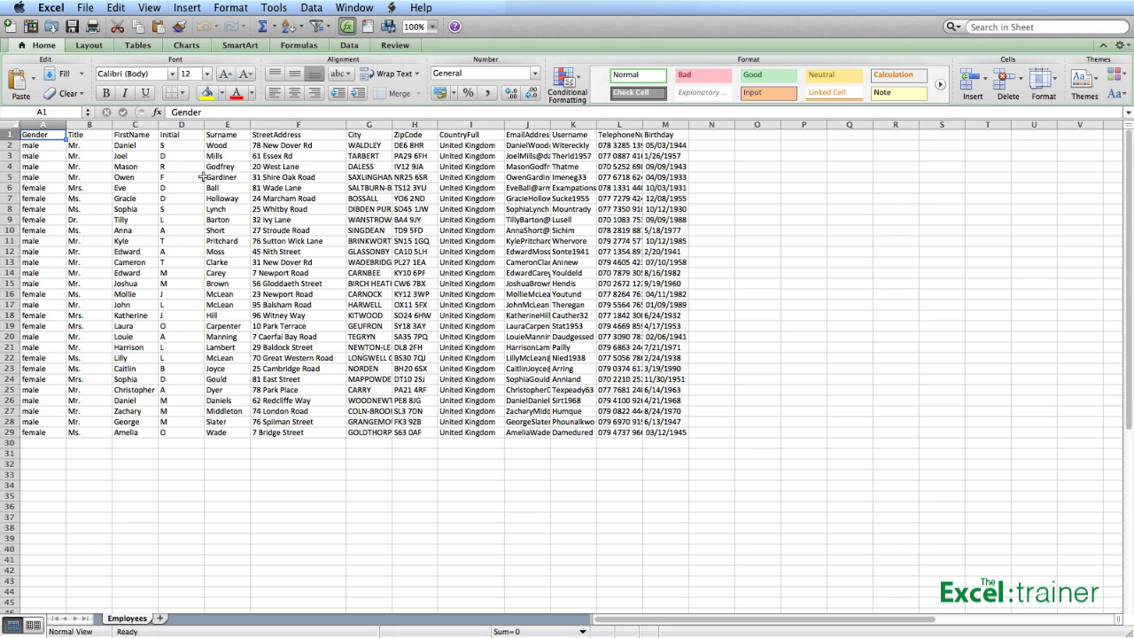
Try a larger font size on the employee data, then set it back to 12 point
left_click(223, 77)
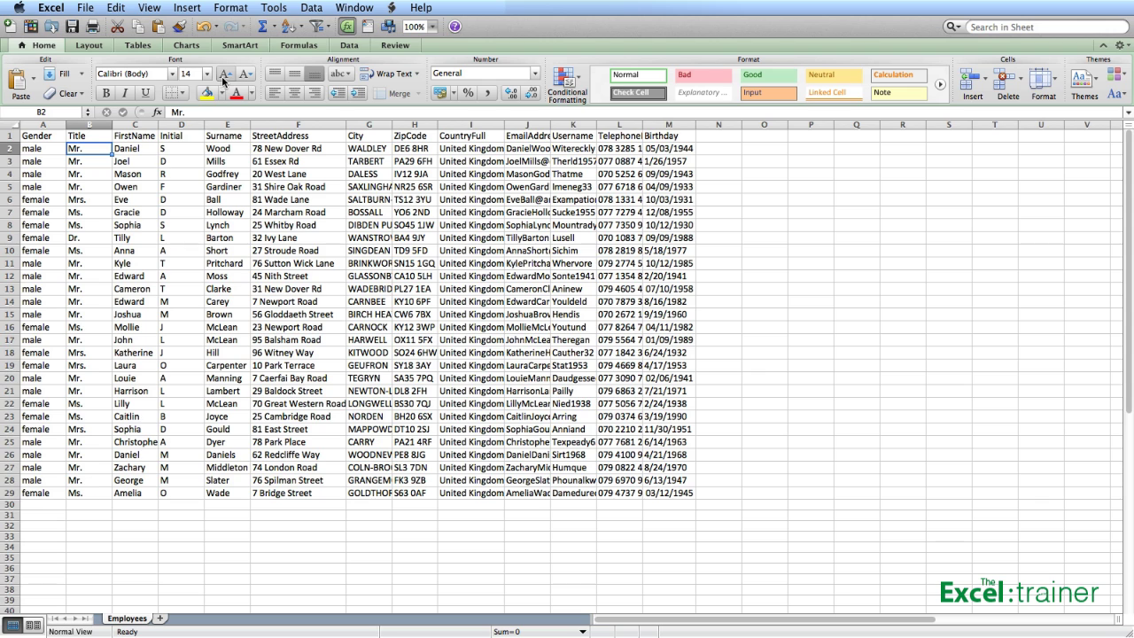
key("super+a")
left_click(246, 75)
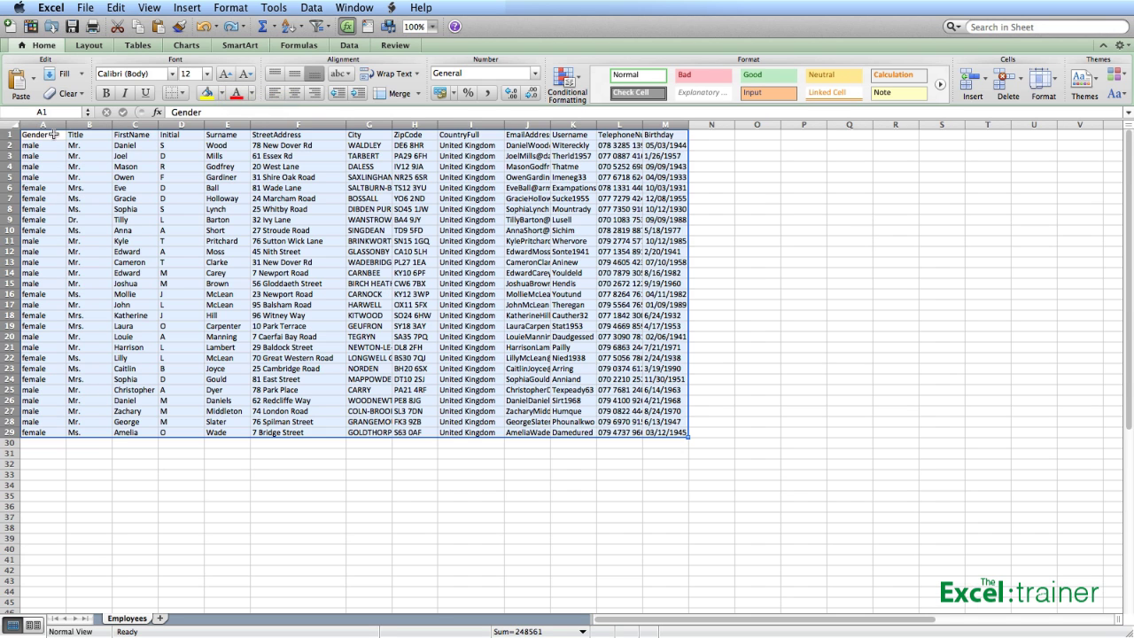
left_click(53, 135)
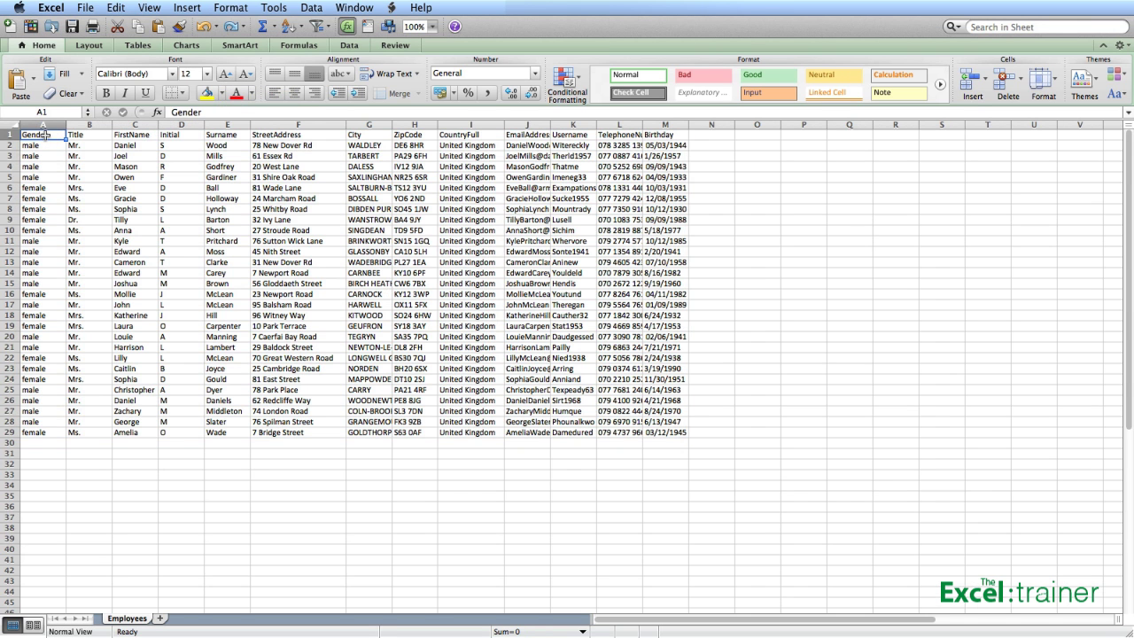
Select A1:M29, raise the font to 16 and autofit the FirstName, StreetAddress and City columns
left_click_drag(43, 135, 657, 429)
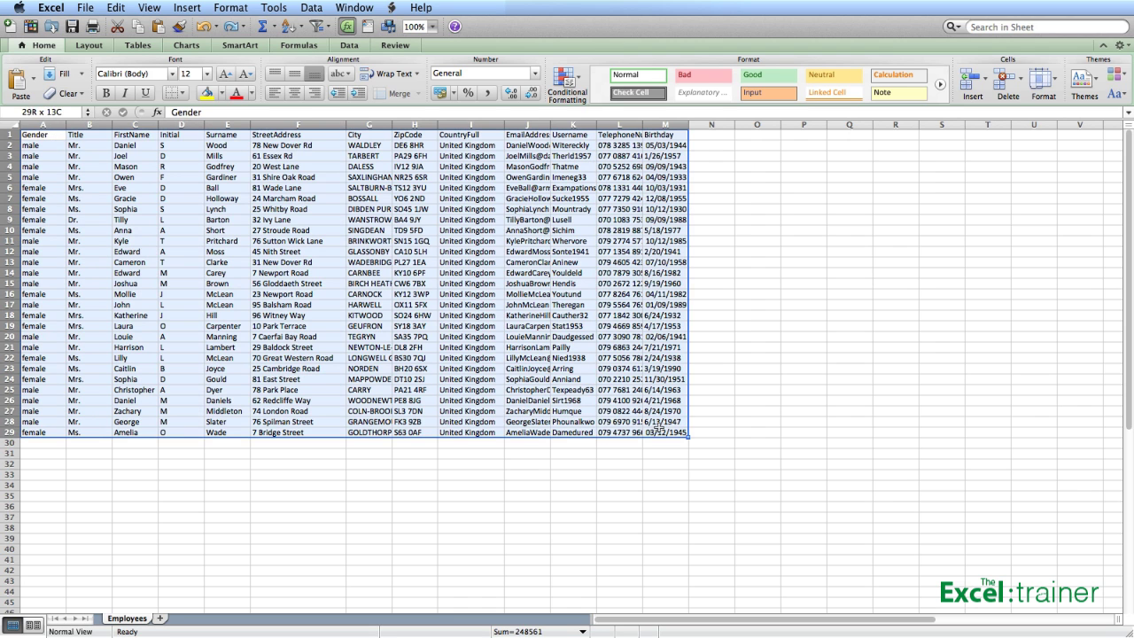
left_click(224, 76)
left_click(224, 76)
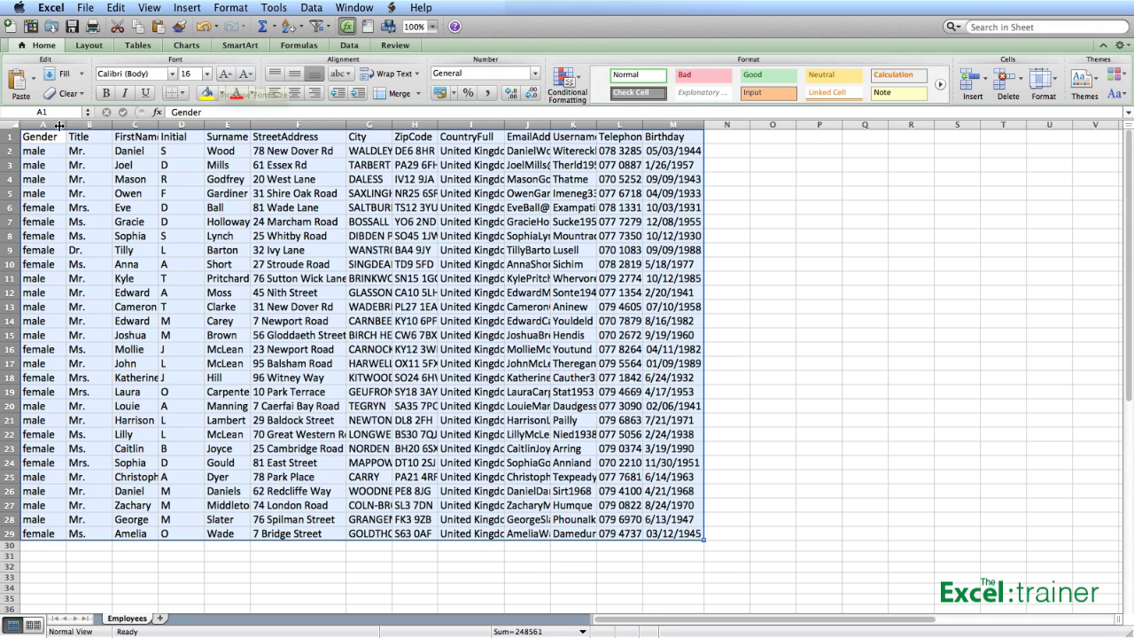
double_click(158, 124)
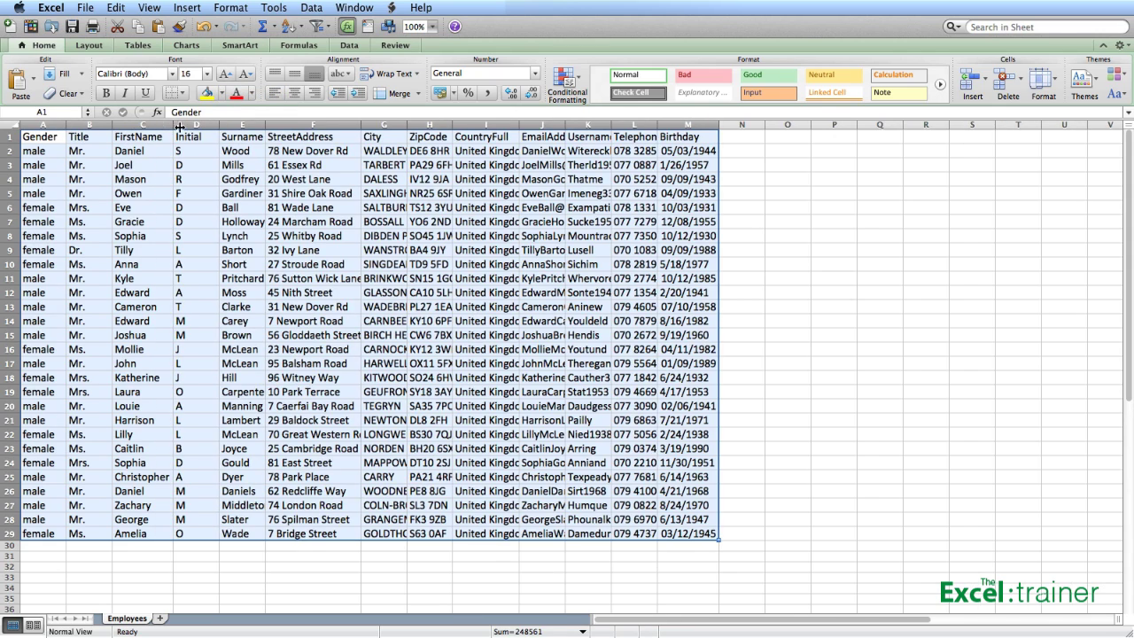
double_click(362, 125)
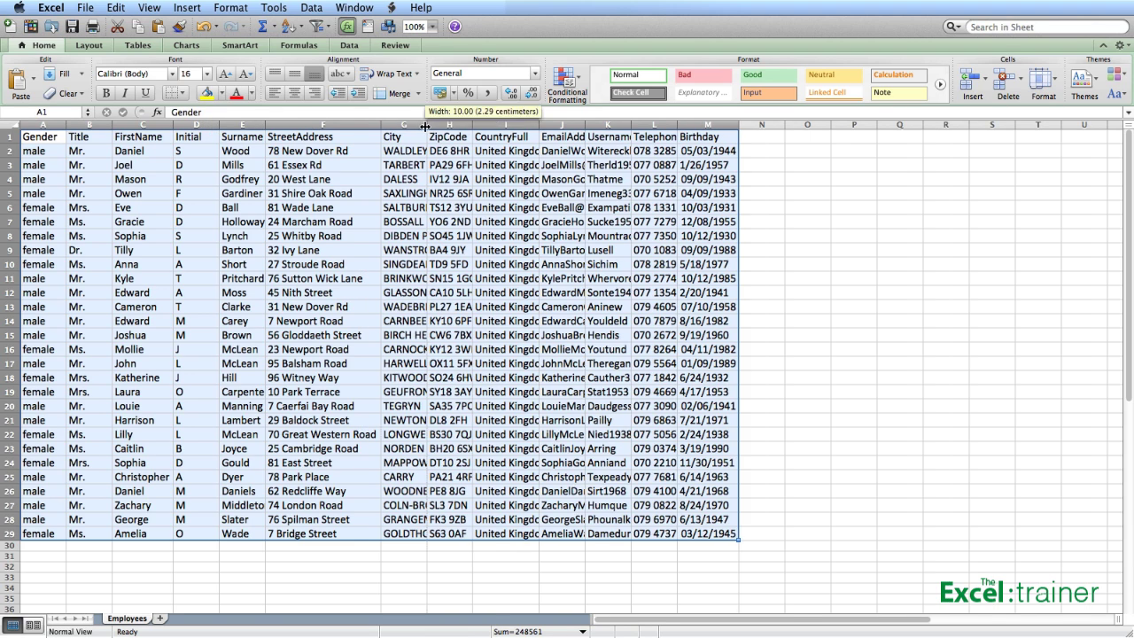
double_click(427, 125)
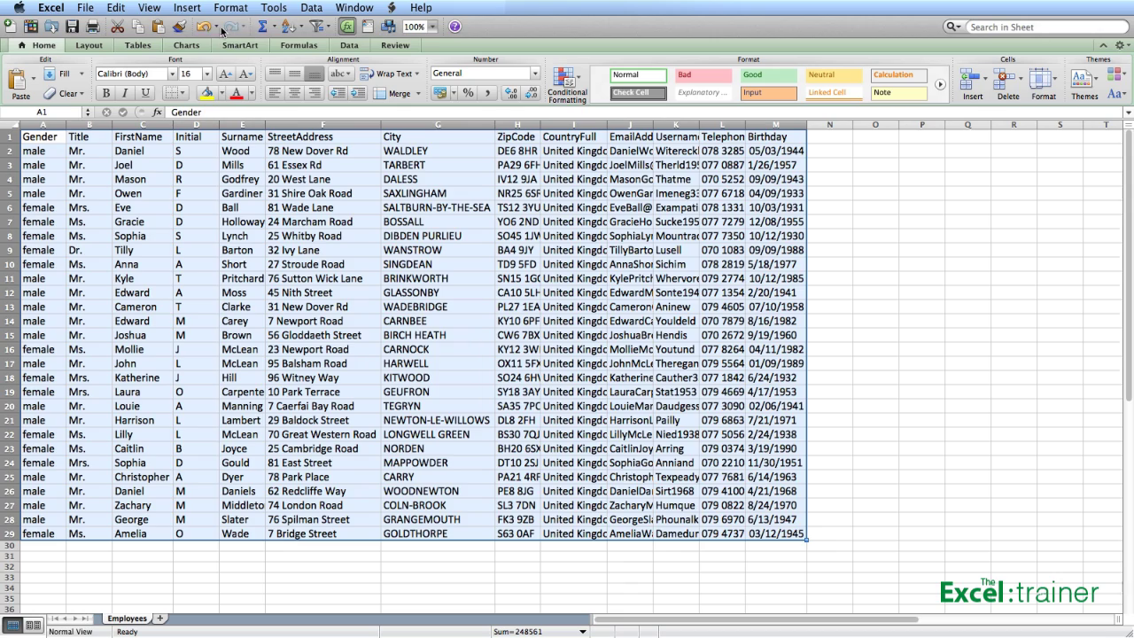
Undo the column-width and font-size trial changes and deselect the table
left_click(206, 27)
left_click(206, 27)
left_click(206, 27)
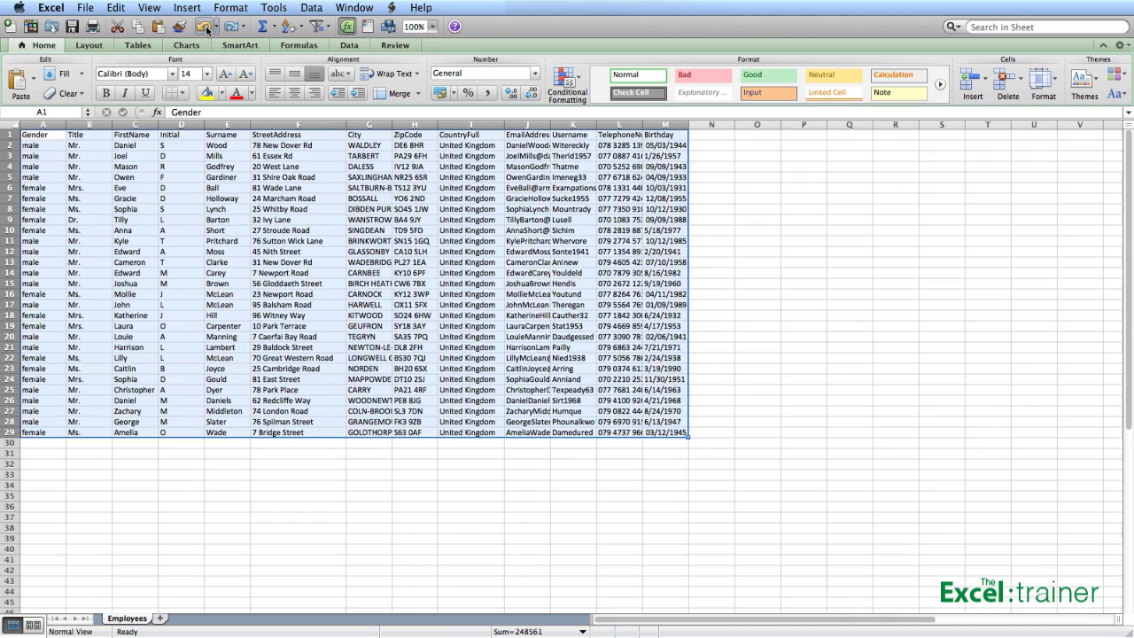
left_click(107, 173)
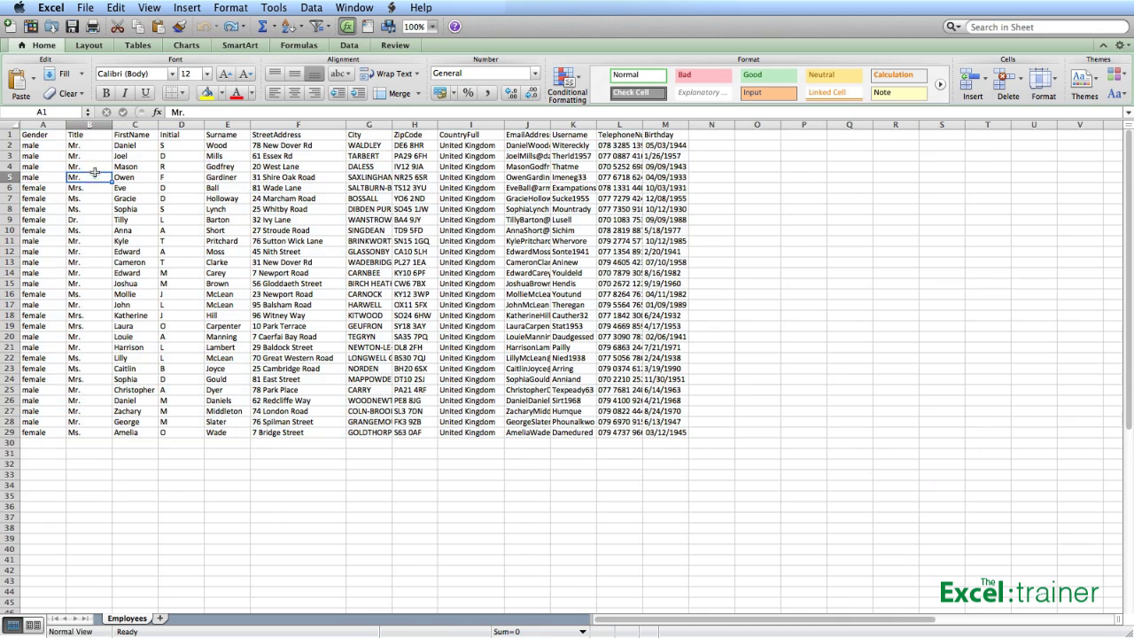
left_click(55, 135)
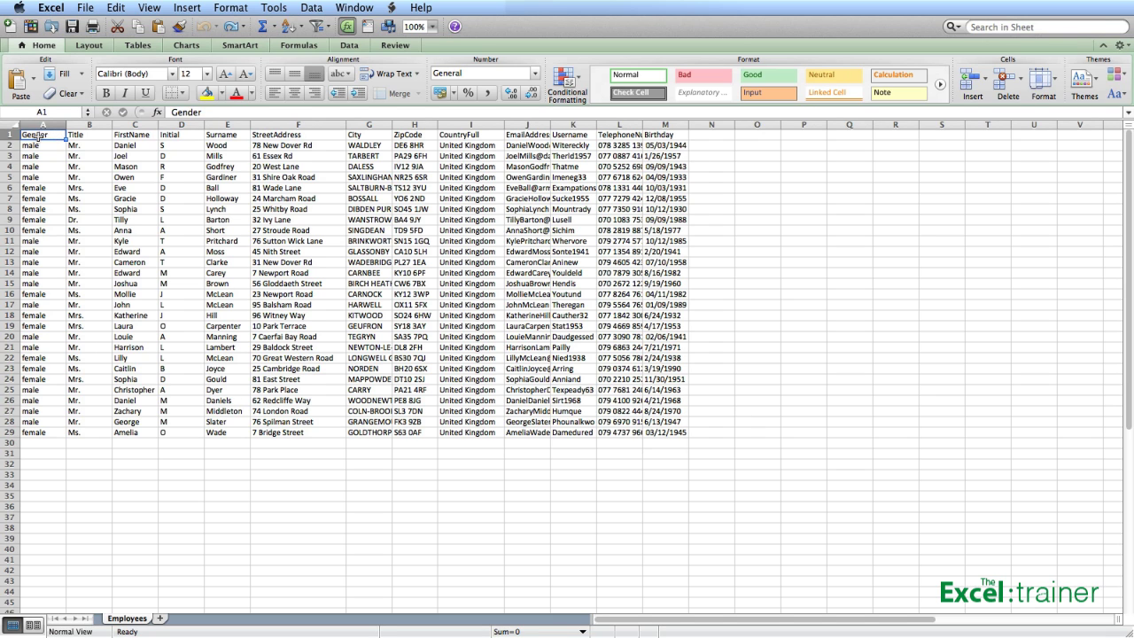
Begin recording macro TidyTheData, shortcut letter T, stored in the Personal Macro Workbook
left_click(284, 9)
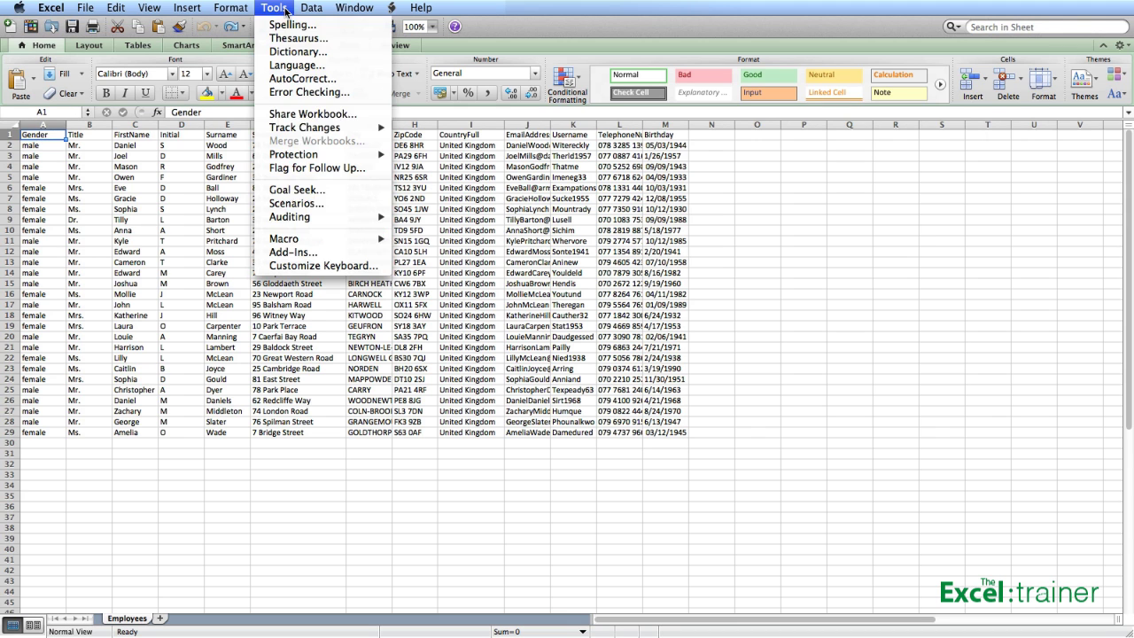
mouse_move(363, 238)
left_click(435, 252)
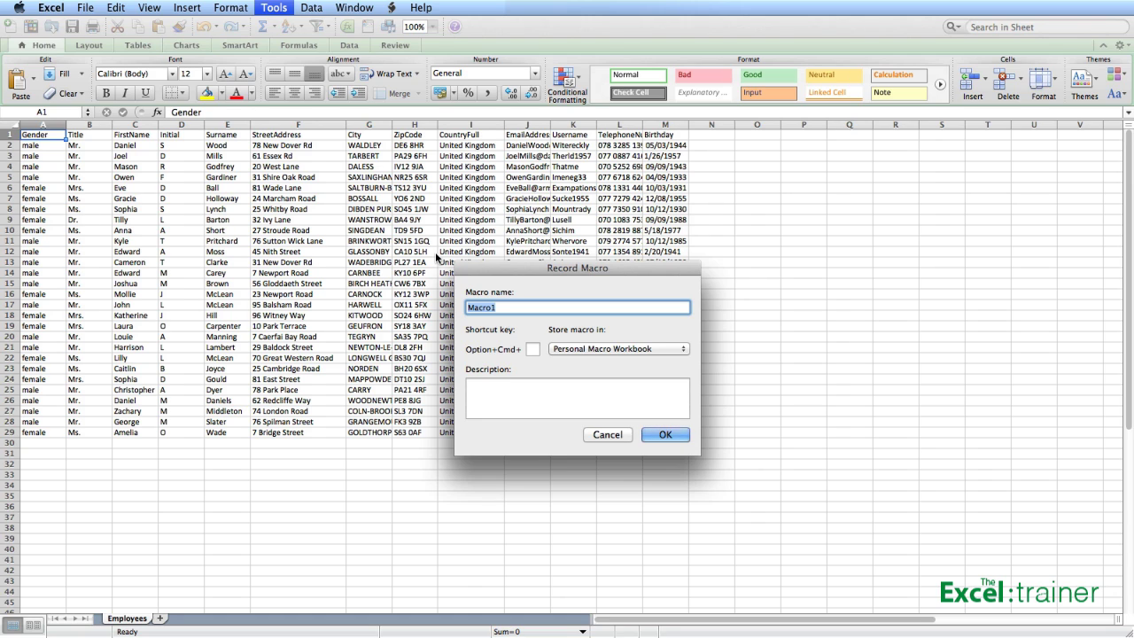
type("TidyTheData")
left_click(532, 349)
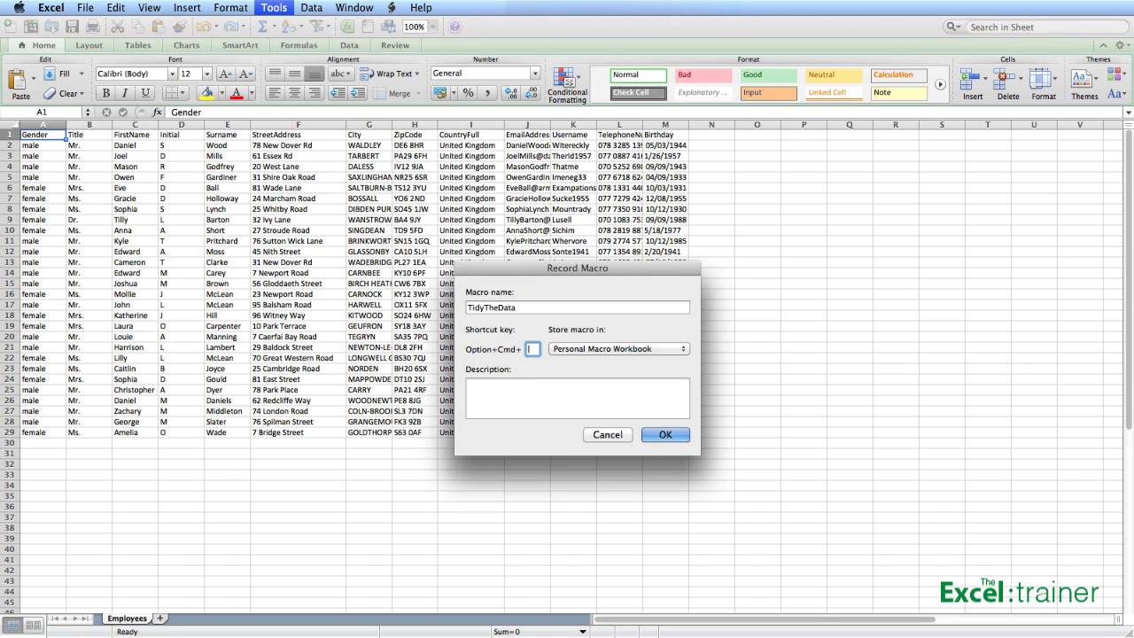
type("T")
left_click(586, 350)
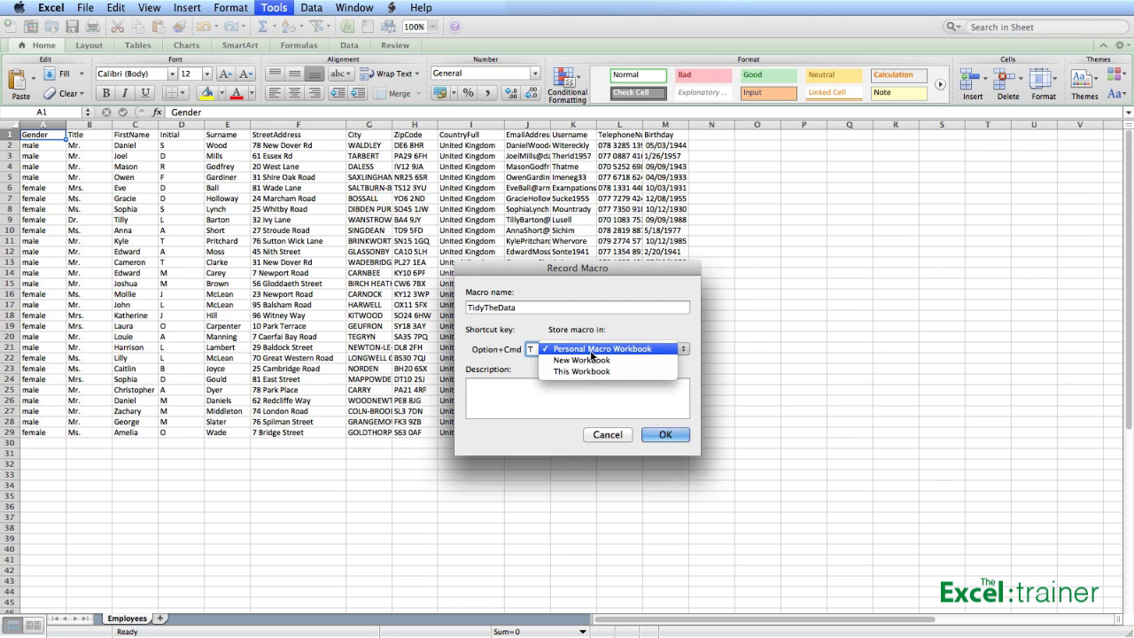
left_click(591, 355)
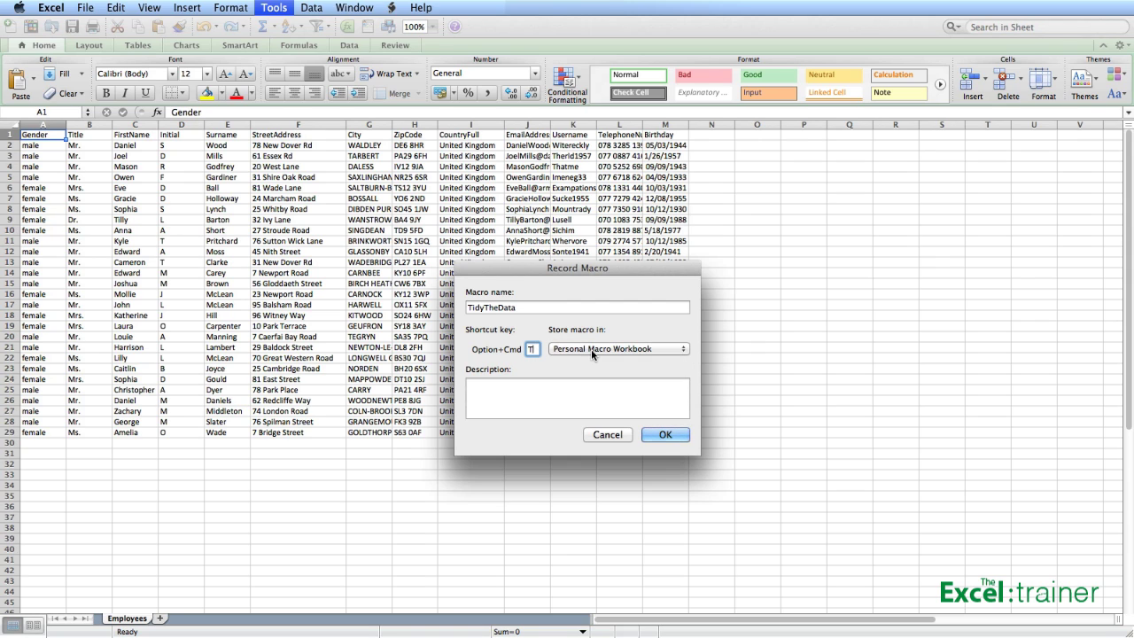
left_click(655, 434)
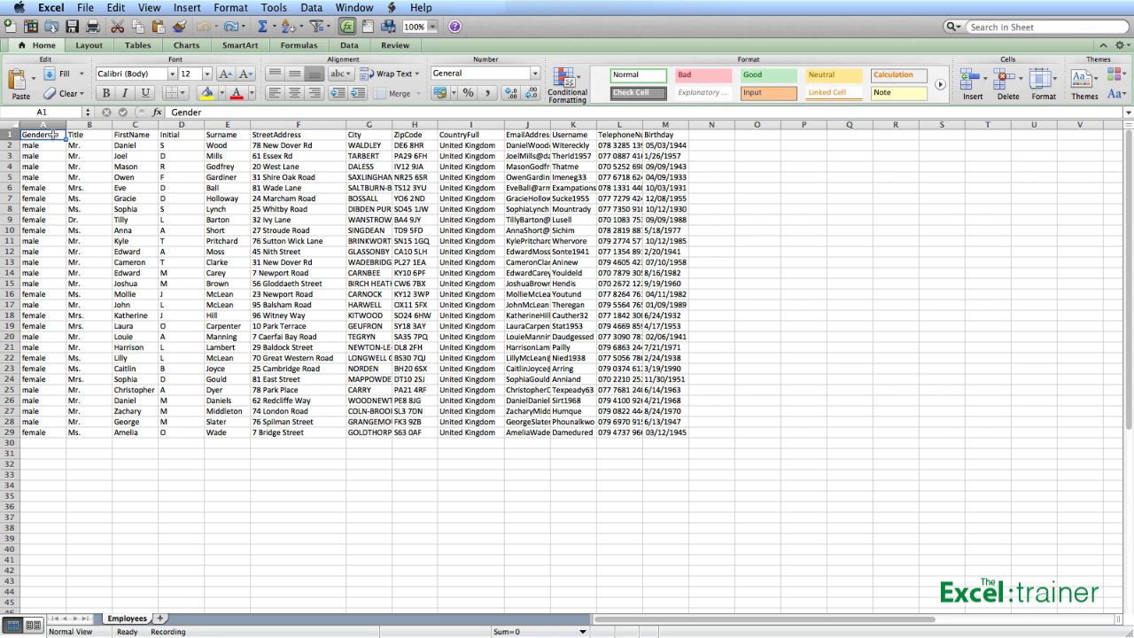
Format the header row as 14-point bold white text on a black fill
left_click_drag(53, 135, 650, 135)
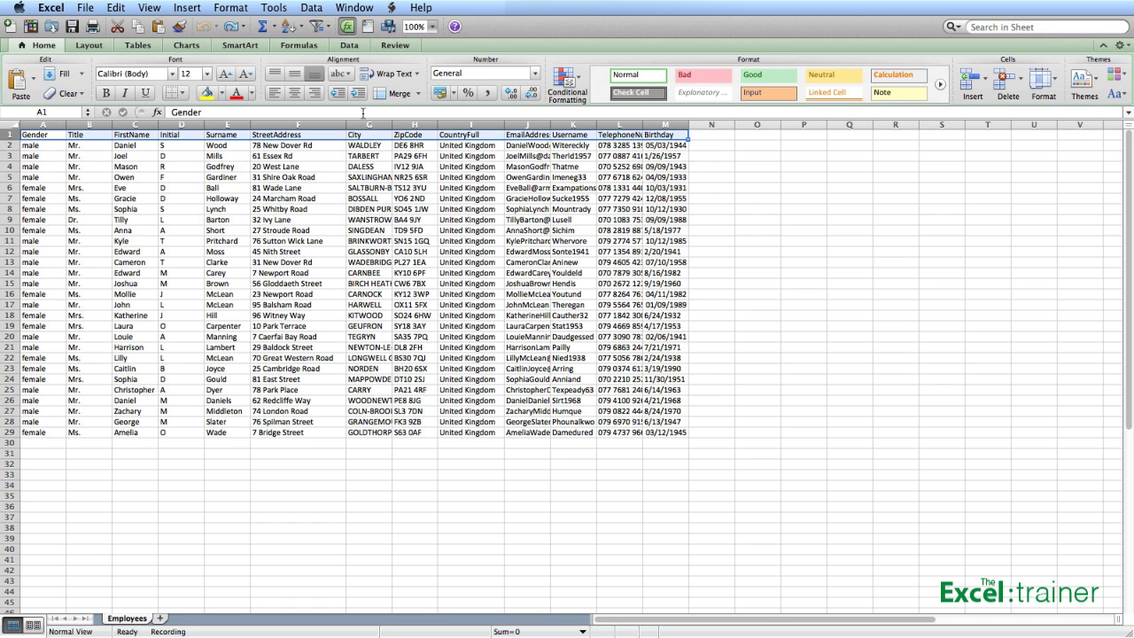
left_click(224, 75)
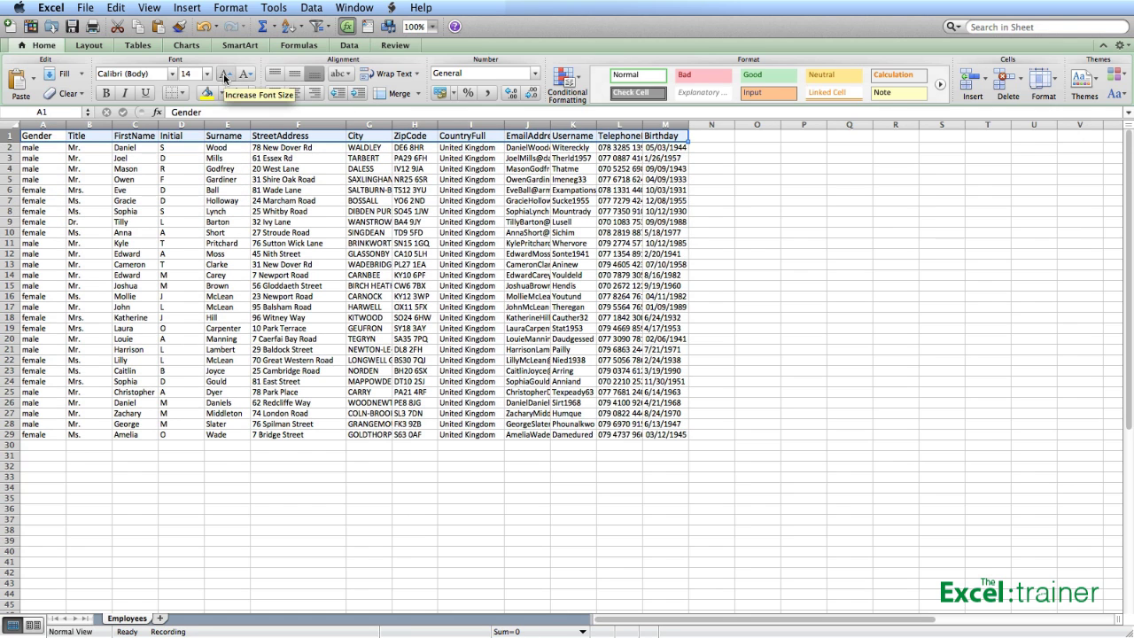
left_click(105, 93)
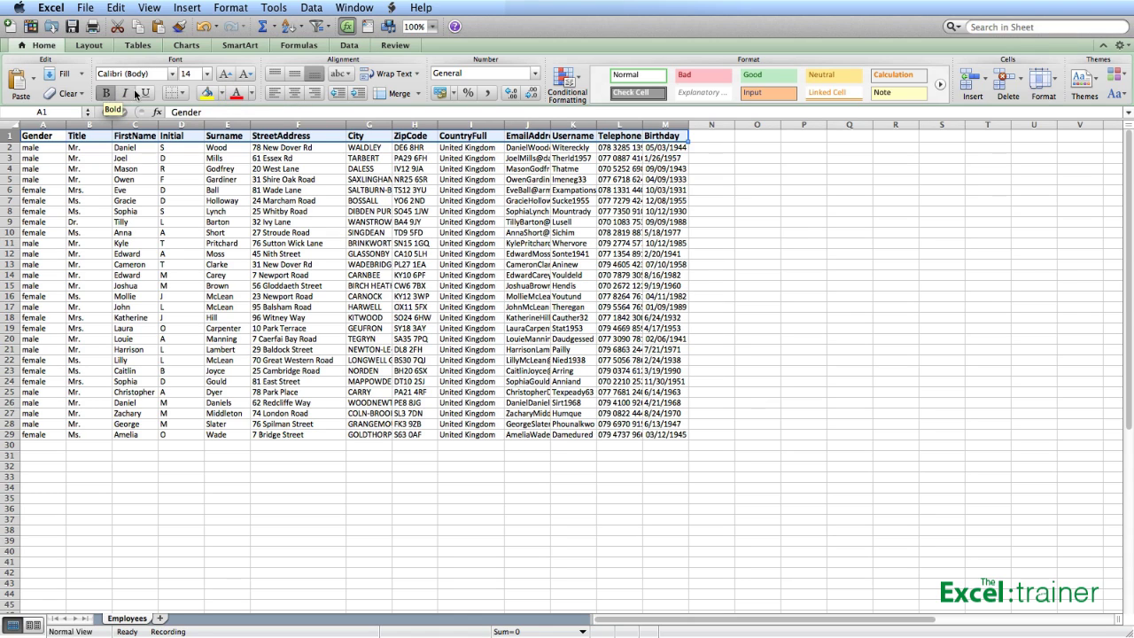
left_click(253, 93)
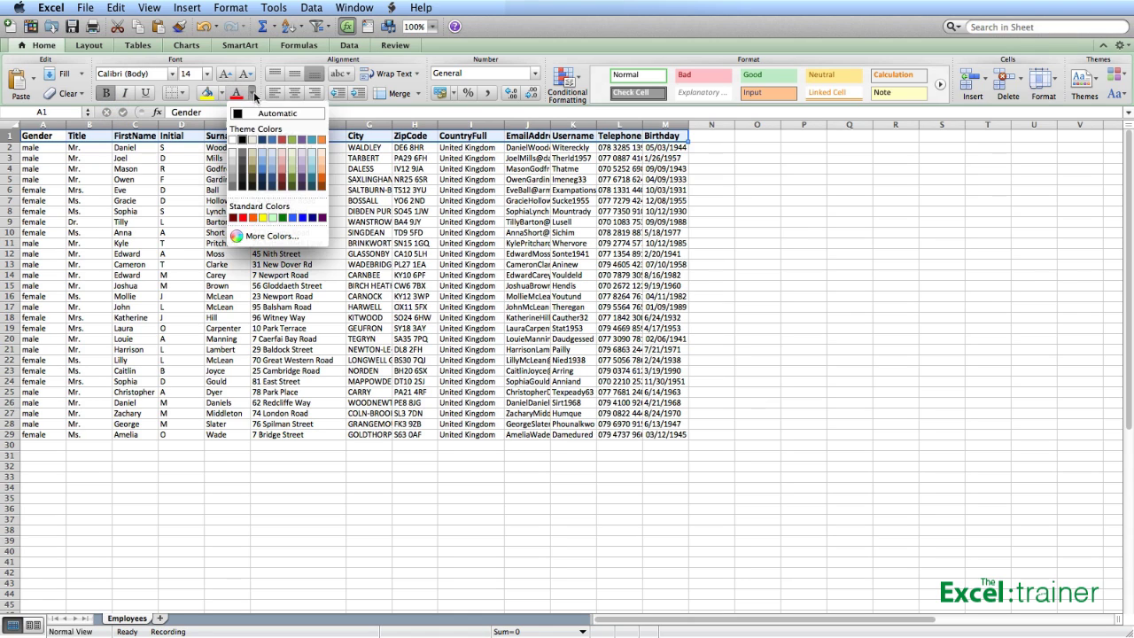
left_click(233, 140)
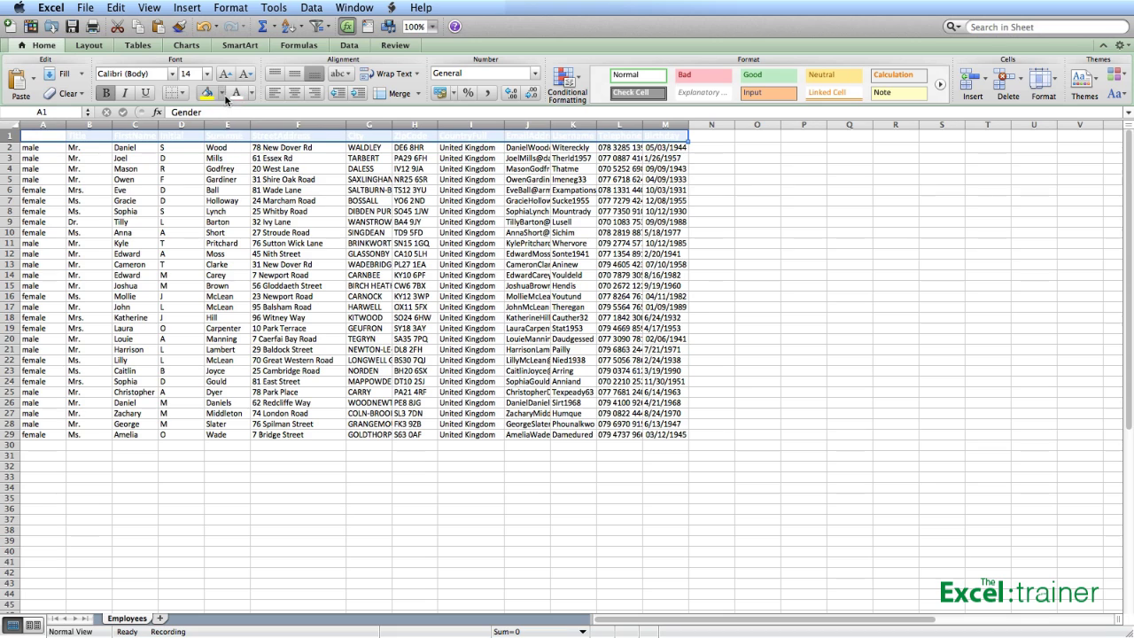
left_click(222, 93)
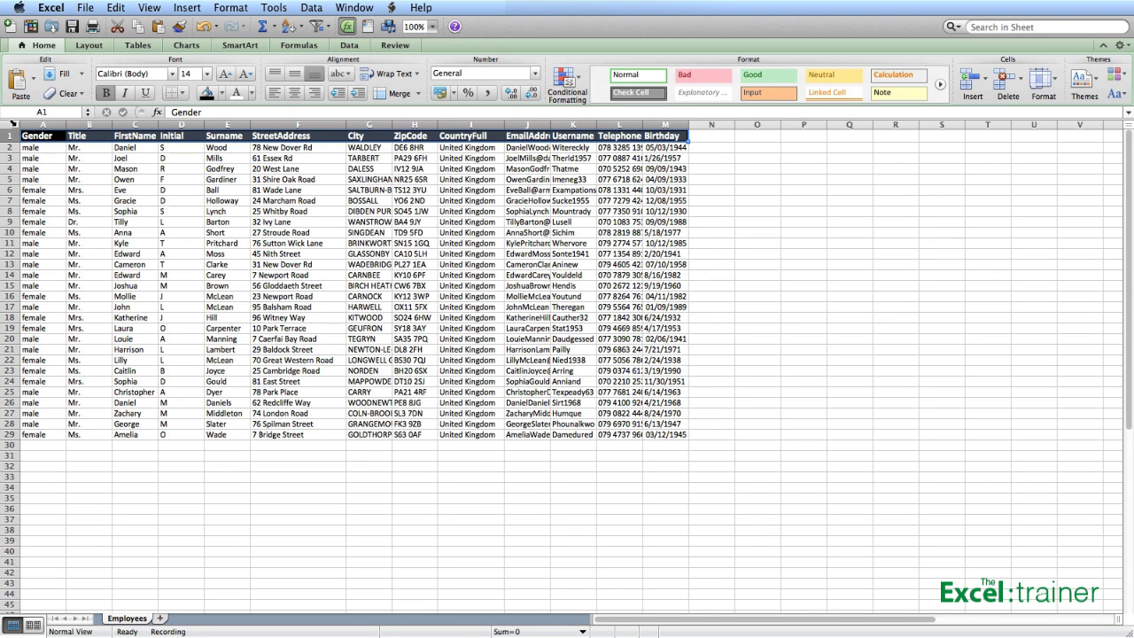
Autofit every column of the whole sheet to its contents and return to cell A1
left_click(12, 123)
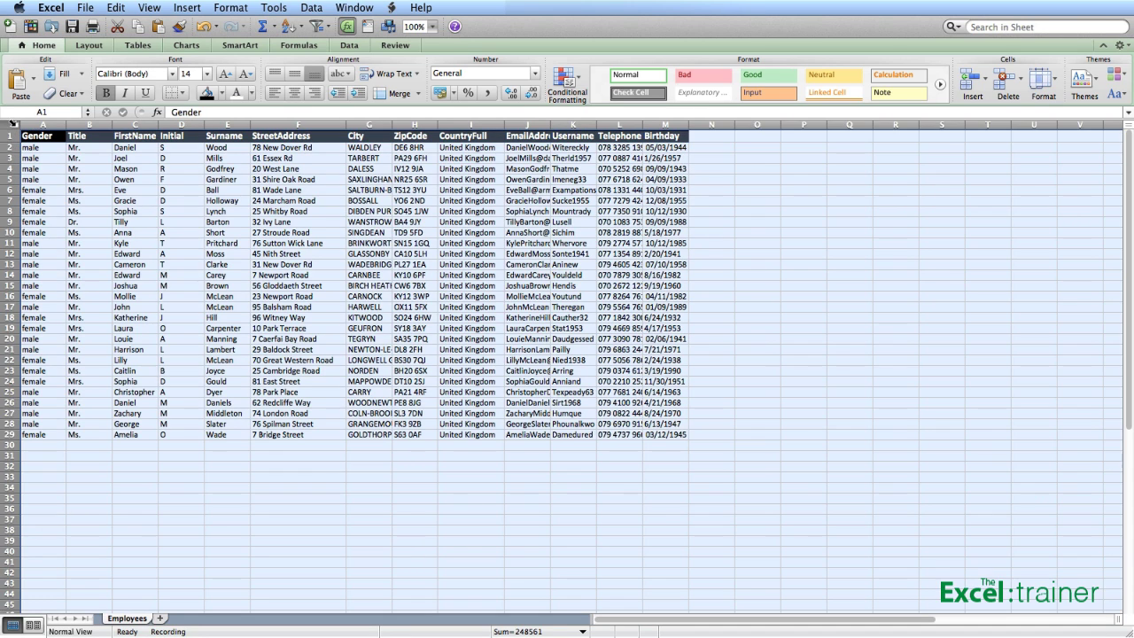
double_click(252, 124)
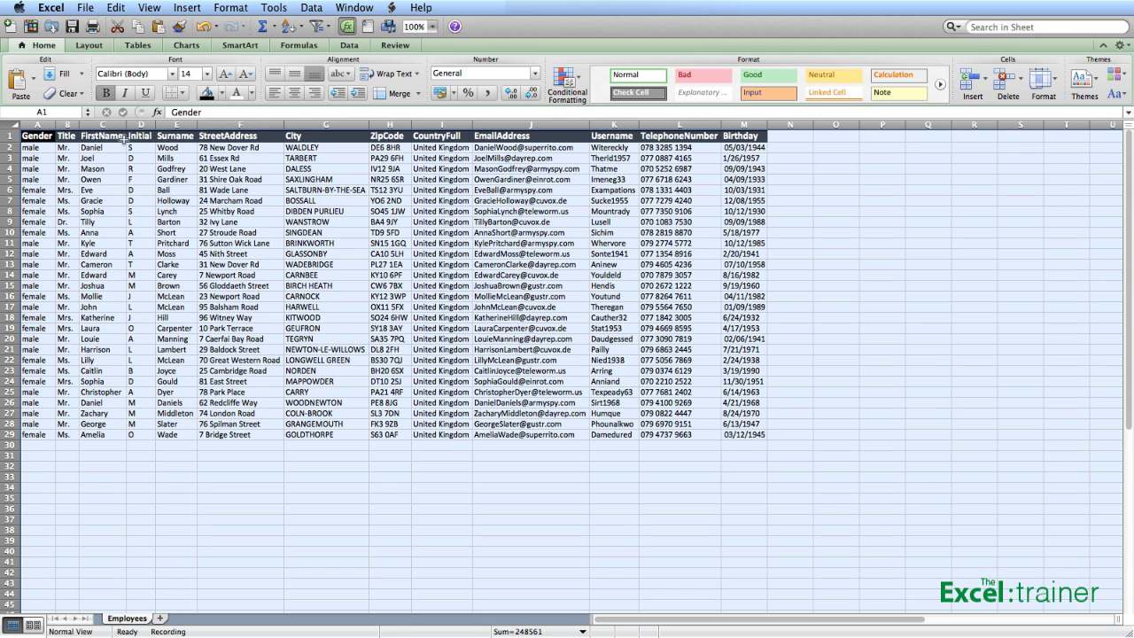
left_click(40, 138)
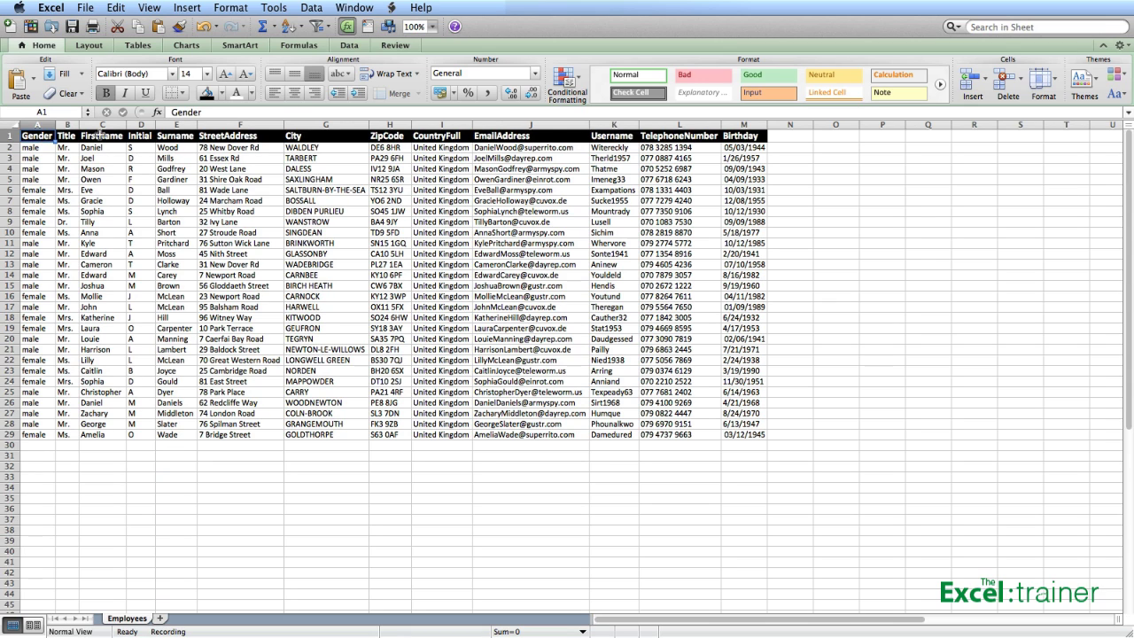
Stop recording TidyTheData from Tools > Macro and save the employee workbook
left_click(278, 8)
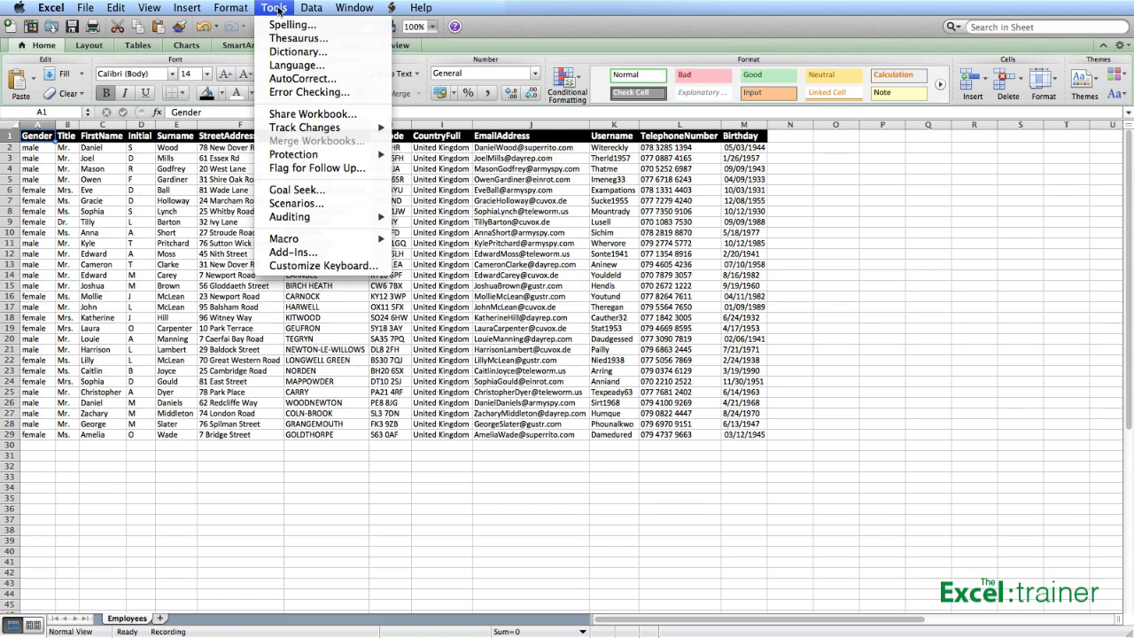
mouse_move(325, 239)
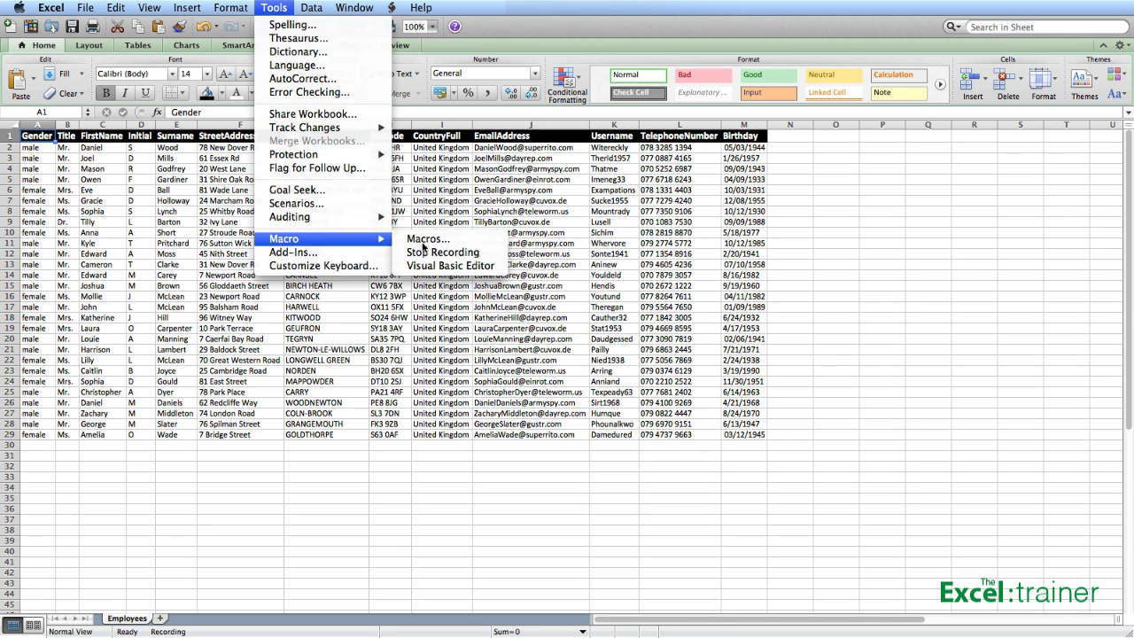
left_click(467, 255)
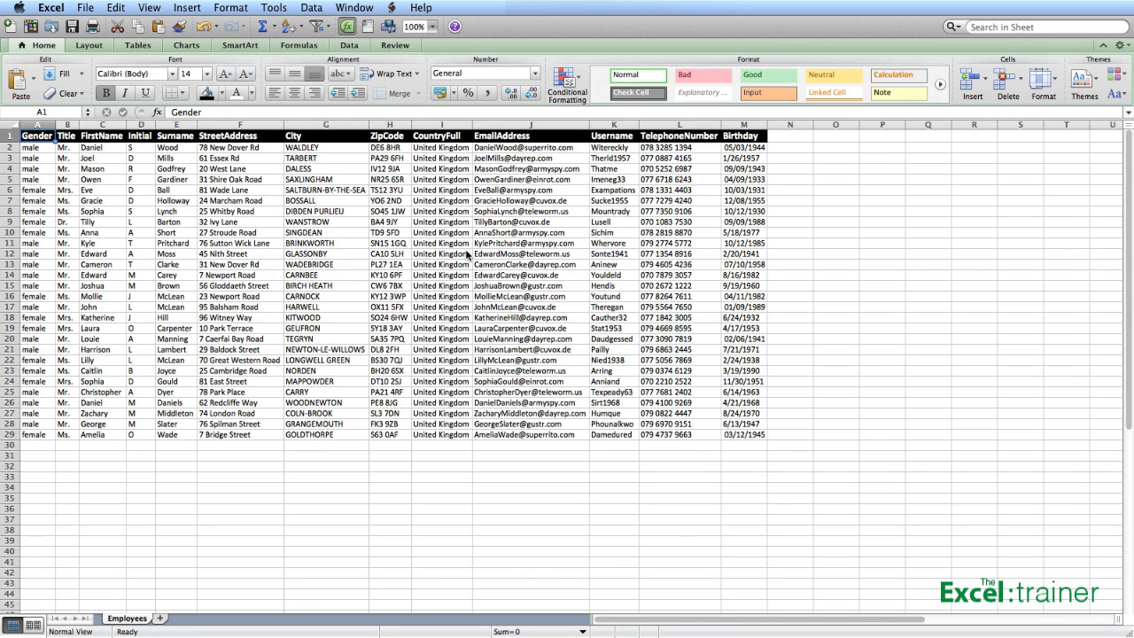
left_click(71, 27)
left_click(71, 26)
Close the employee workbook and quit Excel, saving the Personal Macro Workbook changes
left_click(85, 8)
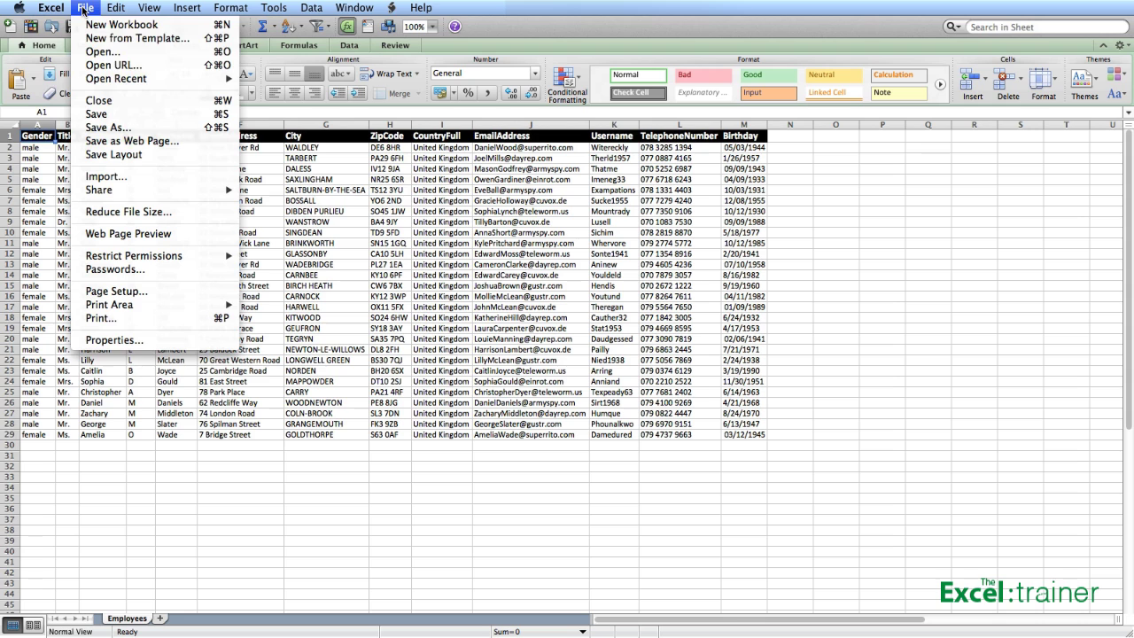
left_click(102, 105)
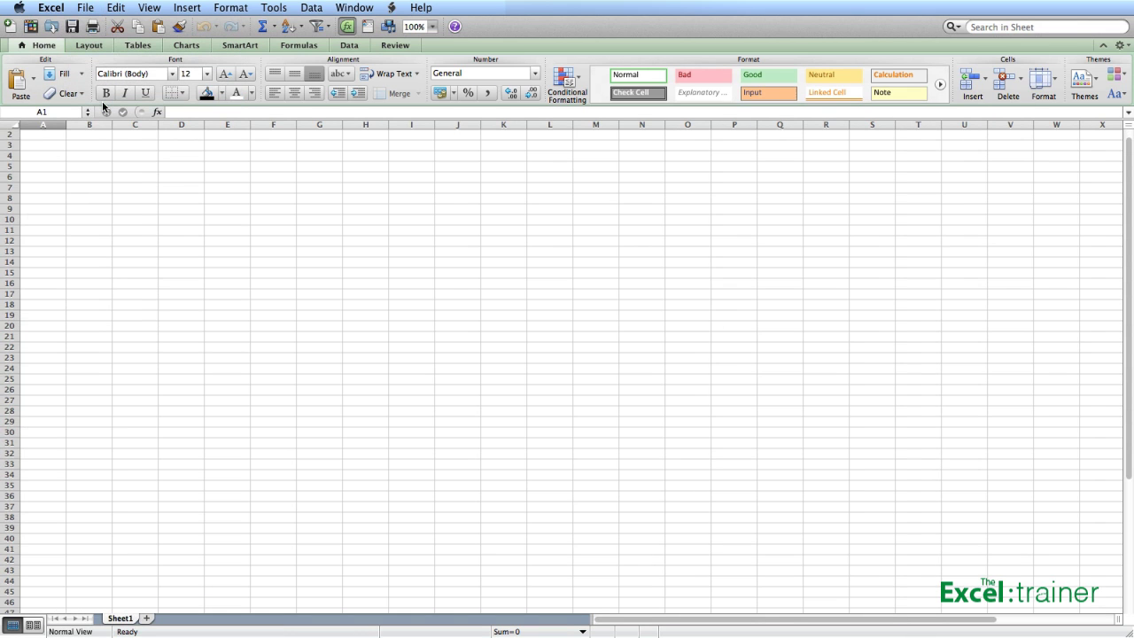
left_click(64, 11)
left_click(70, 153)
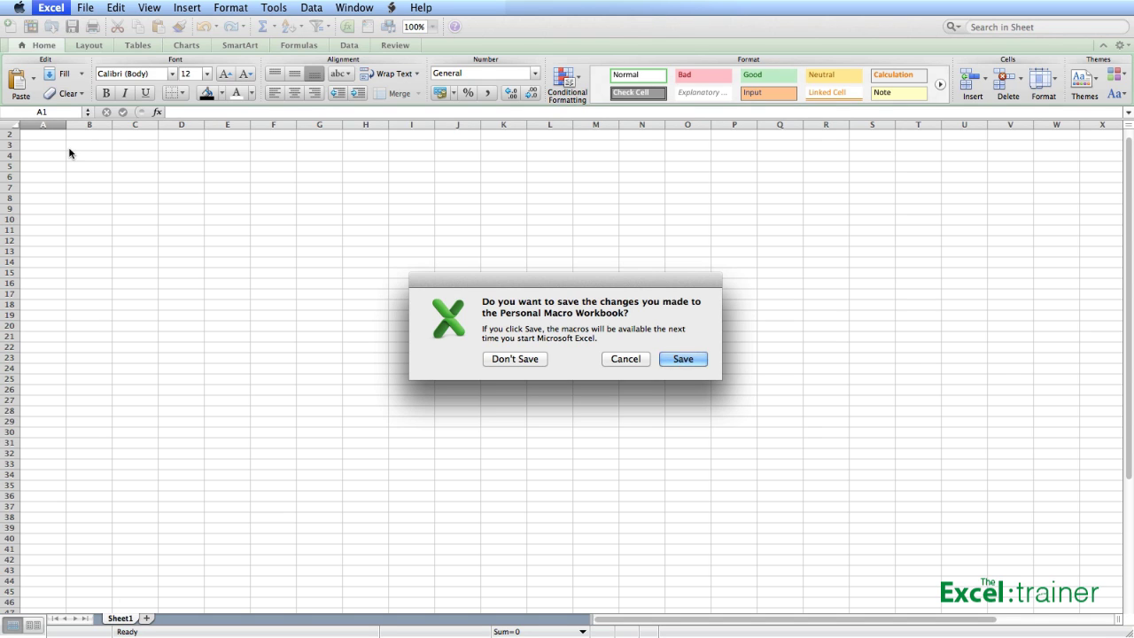
left_click(702, 359)
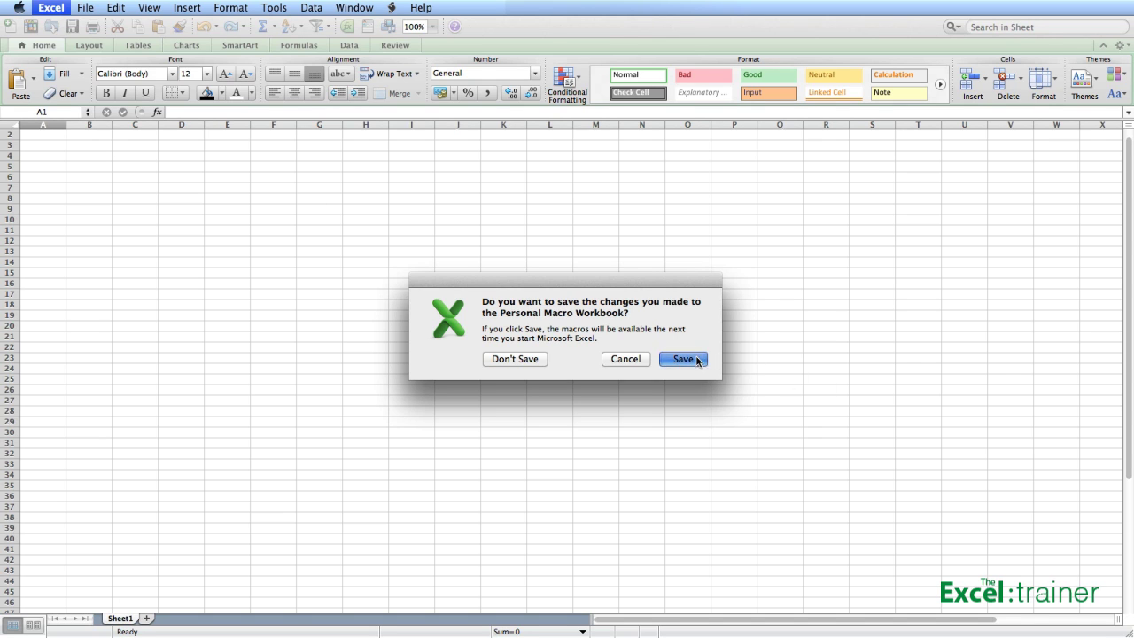
key("super+q")
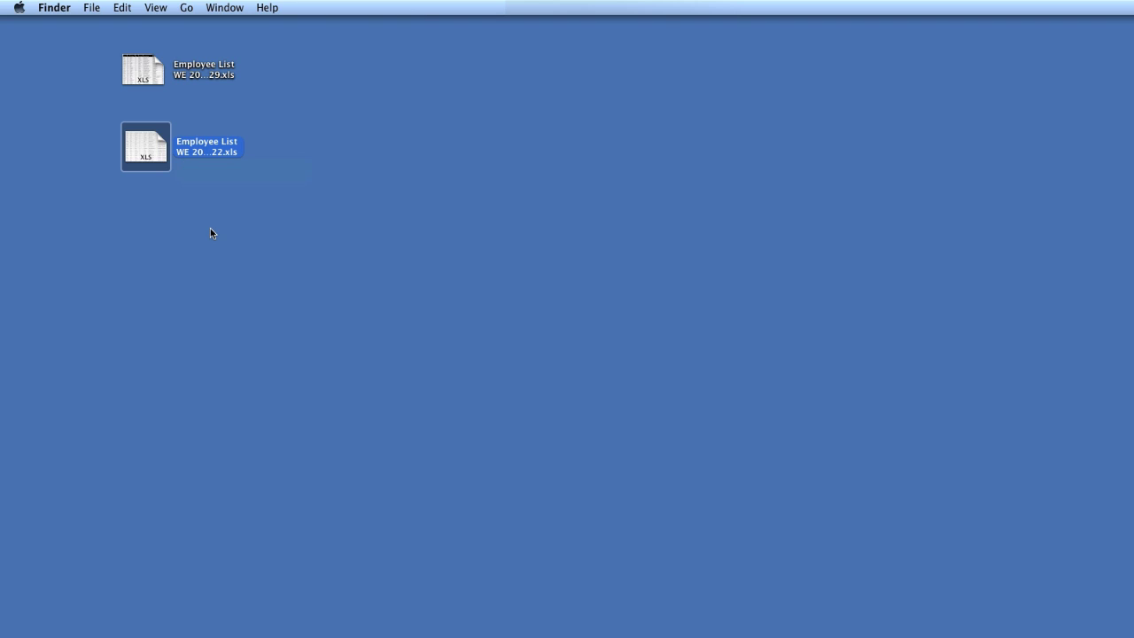
Open Employee List WE 20130322.xls from the desktop in Excel
double_click(153, 162)
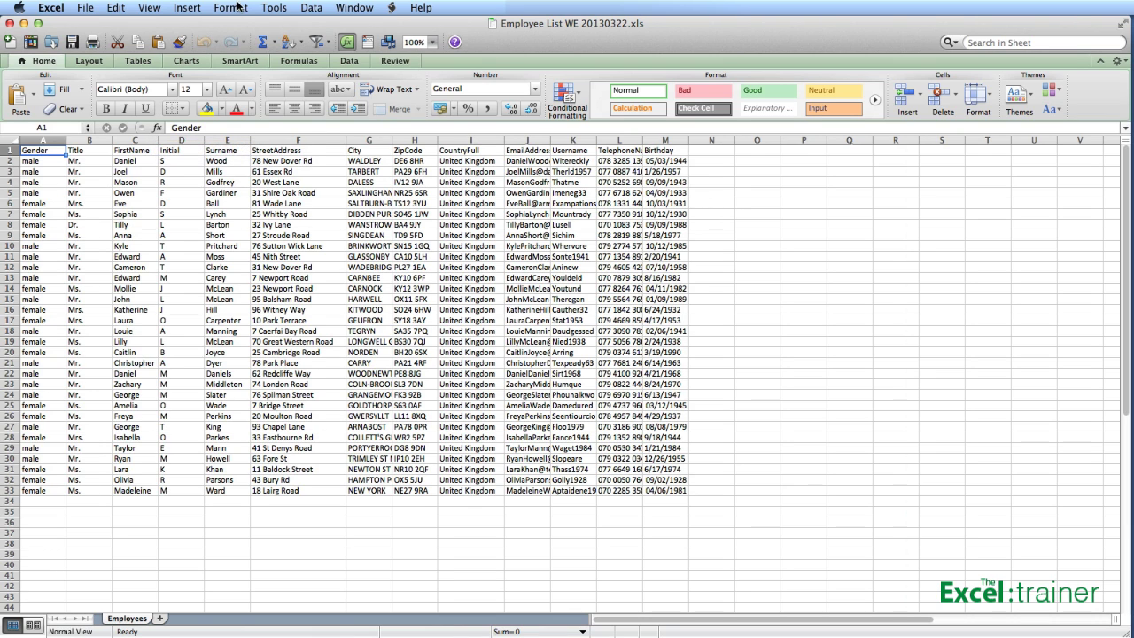
Check the Macros list, then run TidyTheData on the new sheet with its keyboard shortcut
left_click(272, 8)
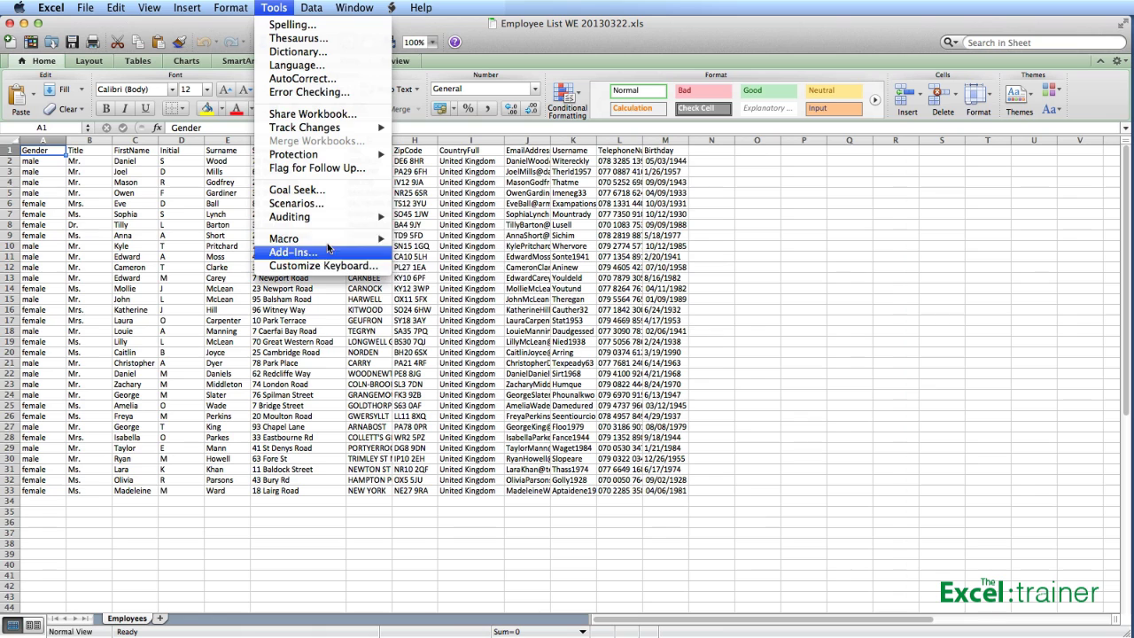
mouse_move(329, 240)
left_click(443, 243)
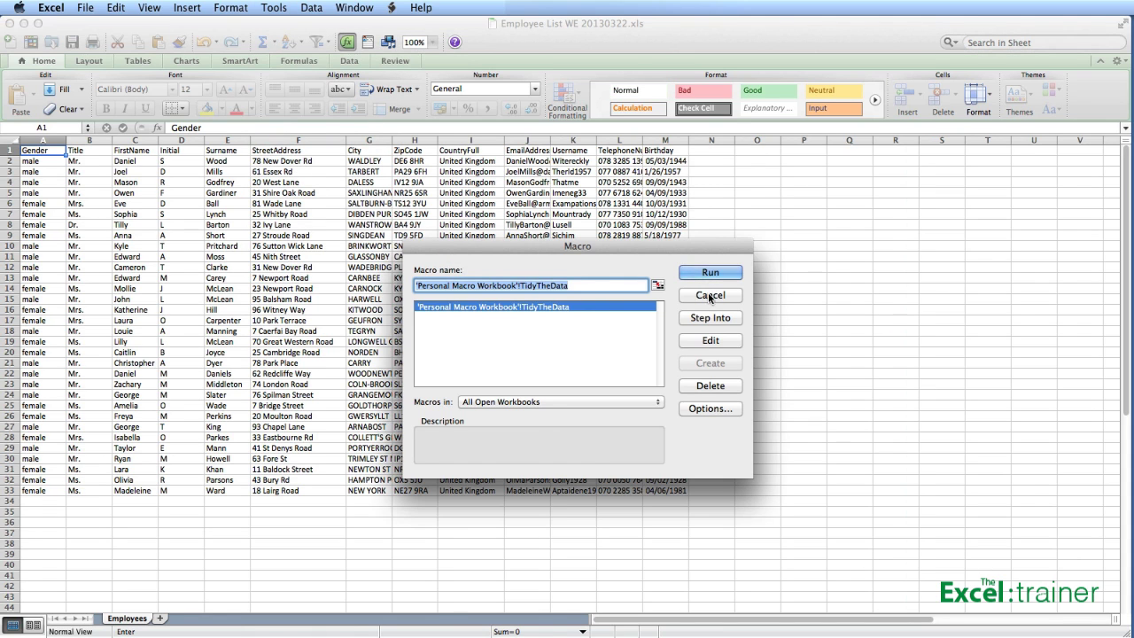
left_click(709, 296)
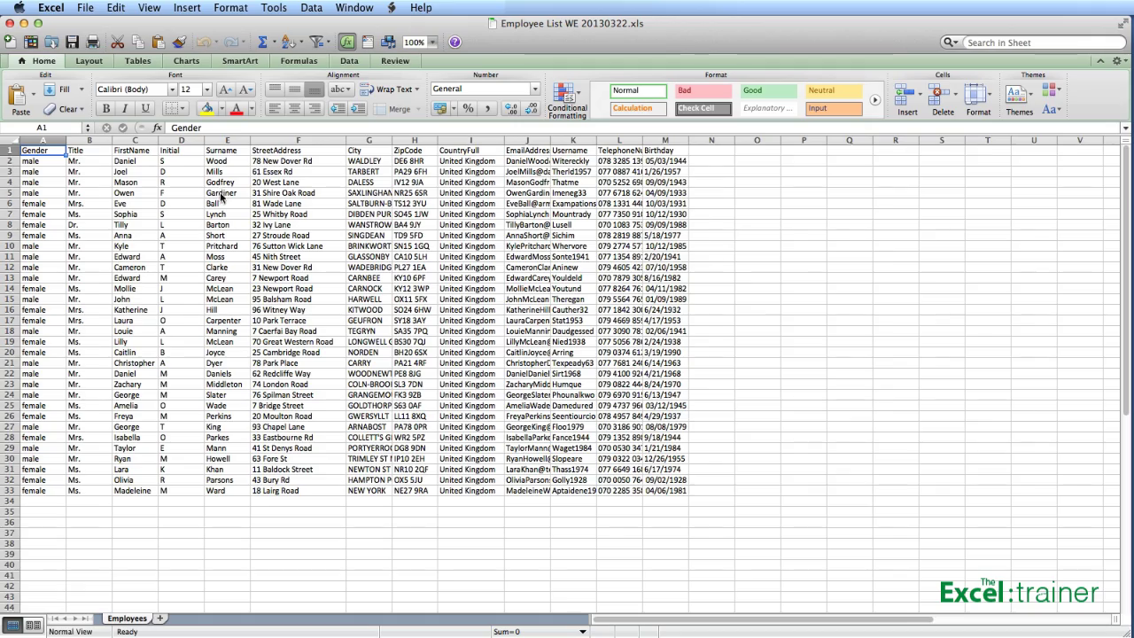
key("alt+super+f")
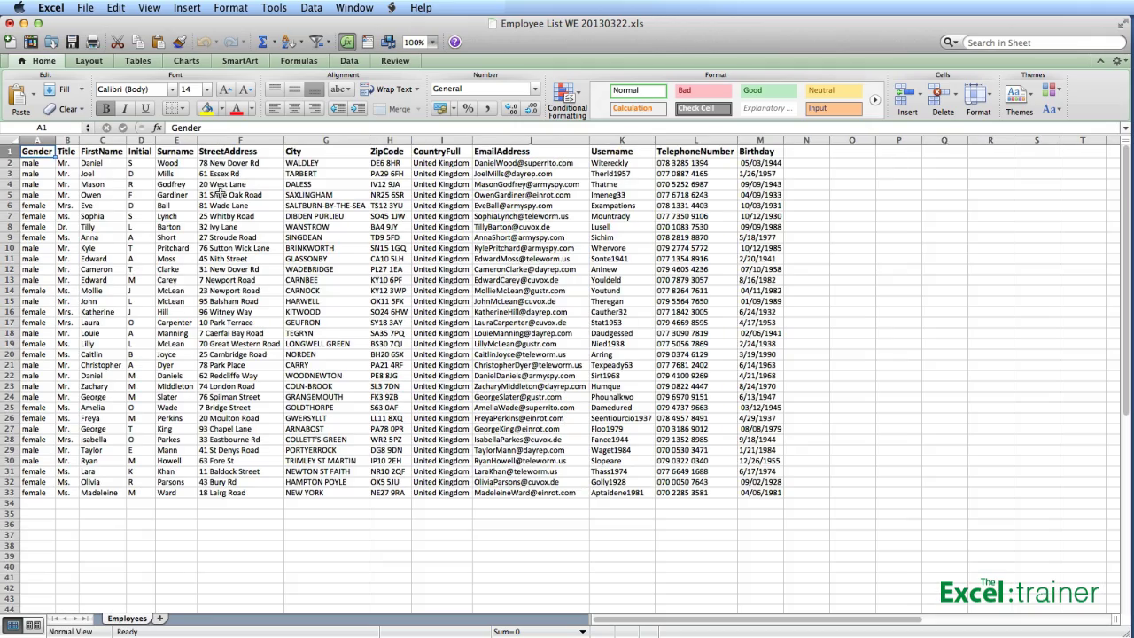